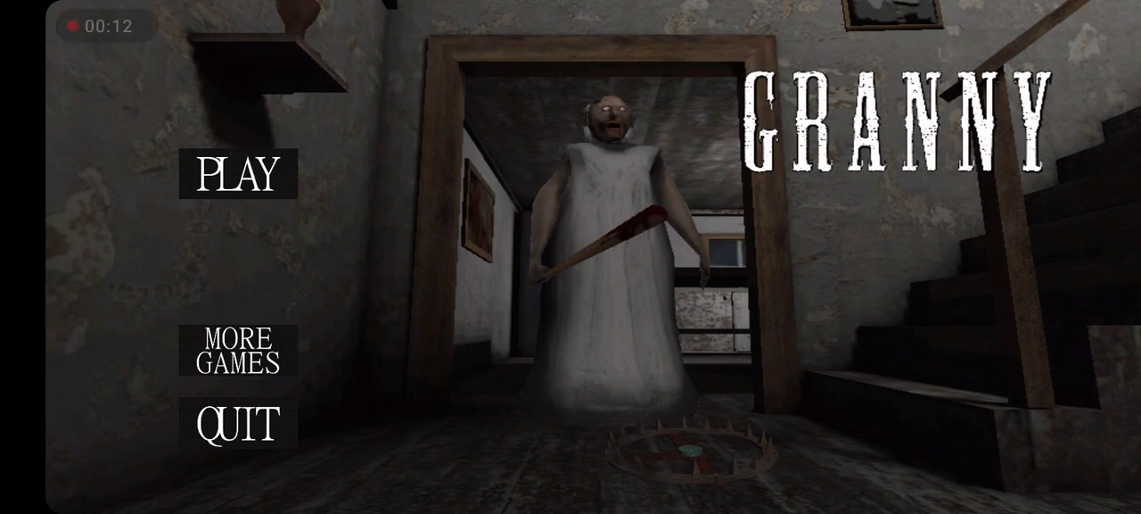
# Step: Start a new game on Extreme difficulty with Medium graphics quality, and confirm
pyautogui.click(238, 174)
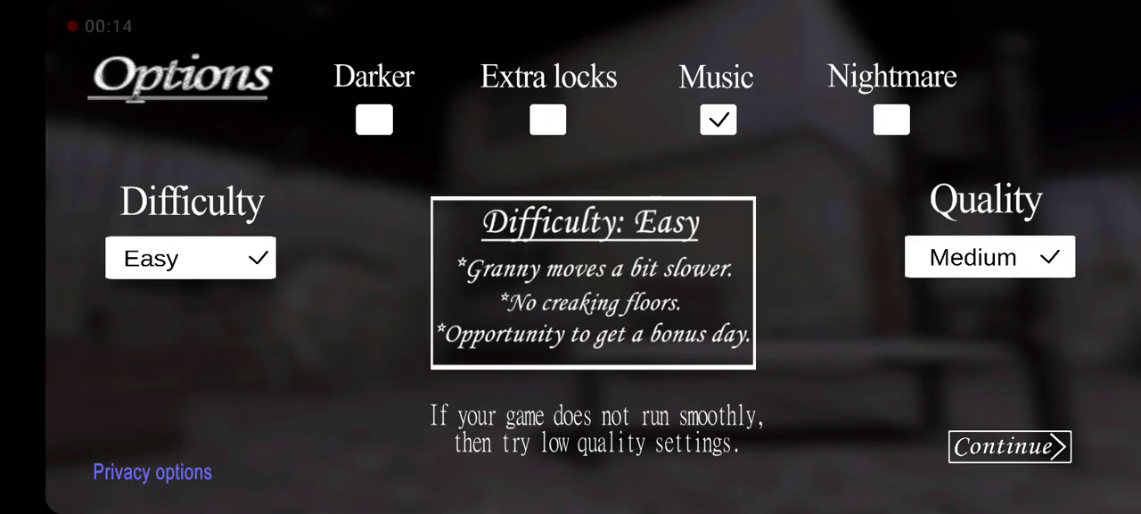
pyautogui.click(190, 258)
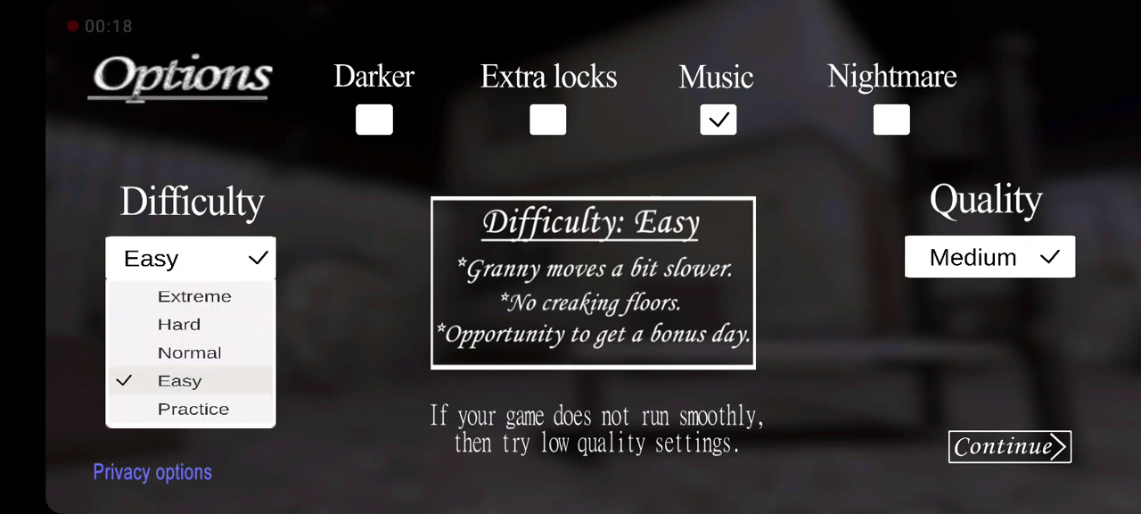
pyautogui.click(179, 324)
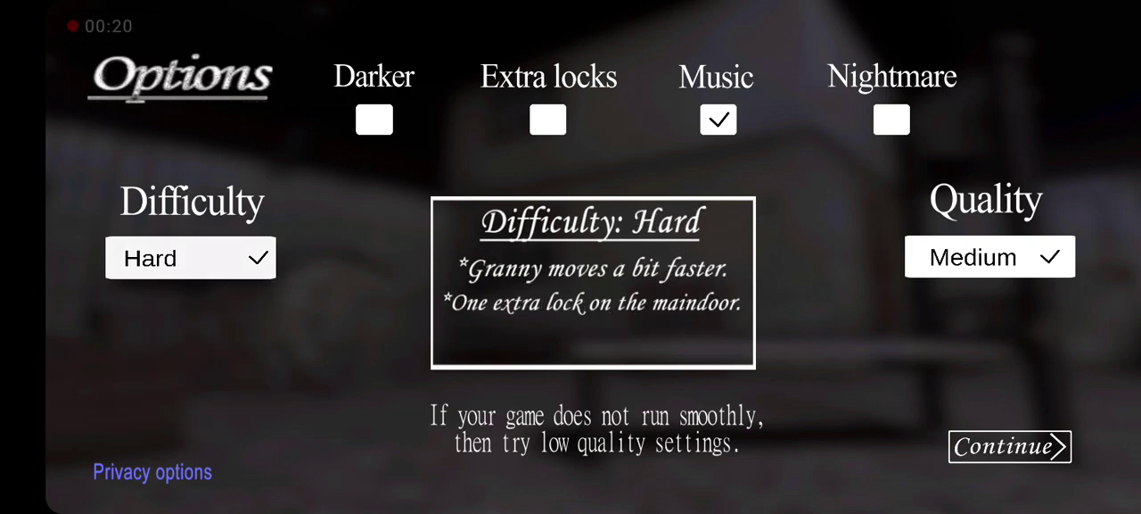
pyautogui.click(990, 257)
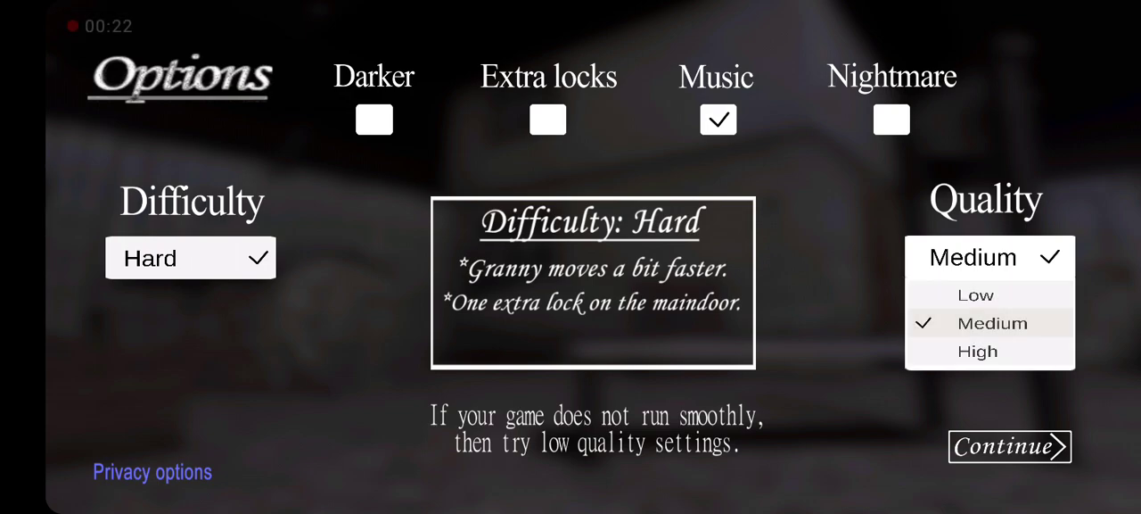
pyautogui.click(992, 322)
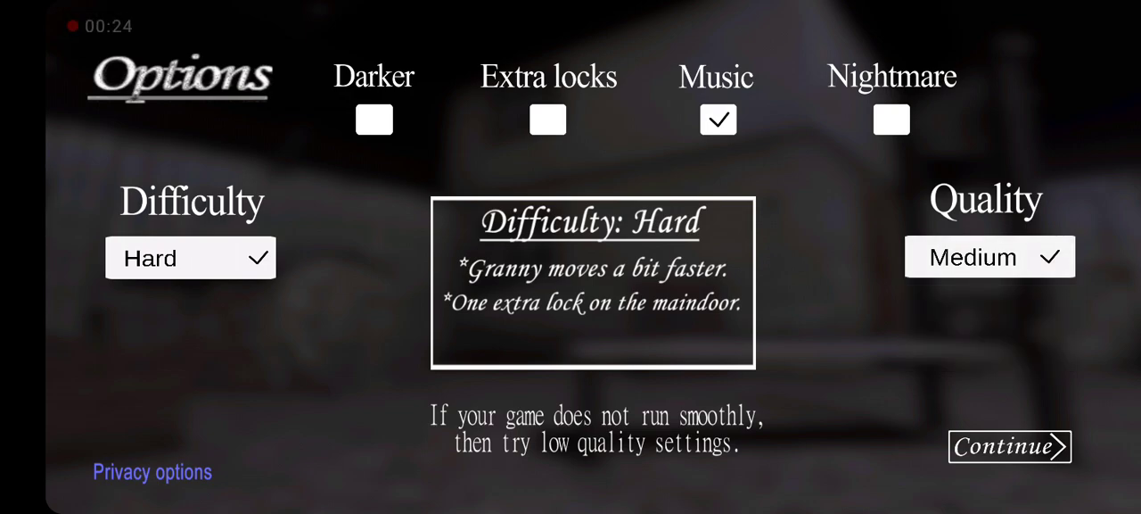
pyautogui.click(191, 257)
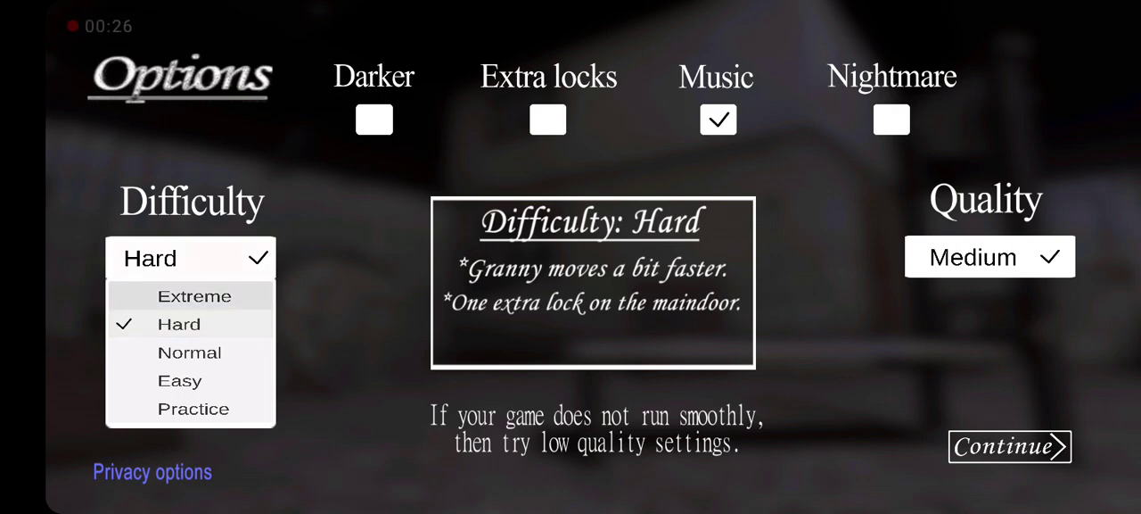
pyautogui.click(191, 295)
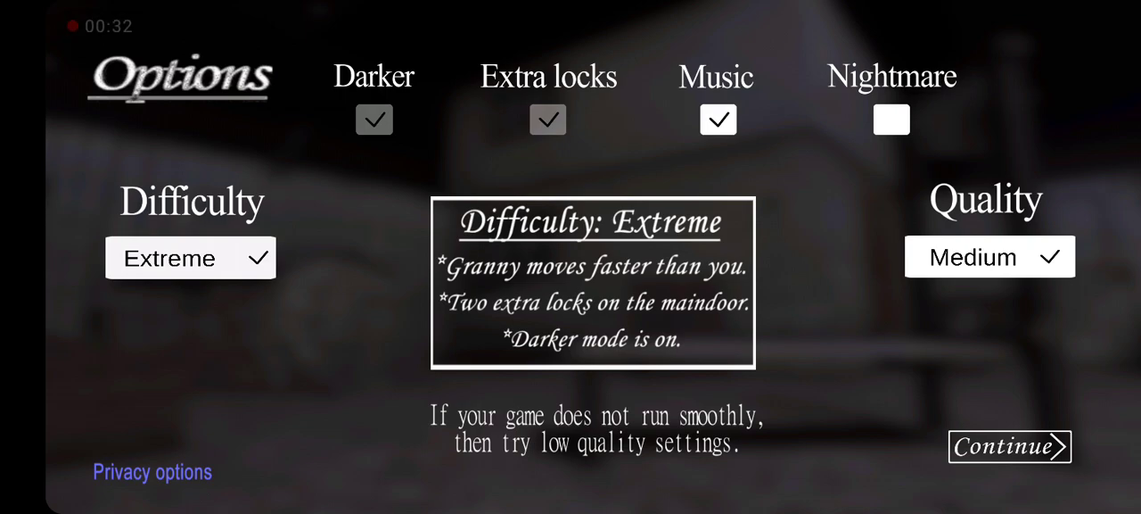
pyautogui.click(1010, 446)
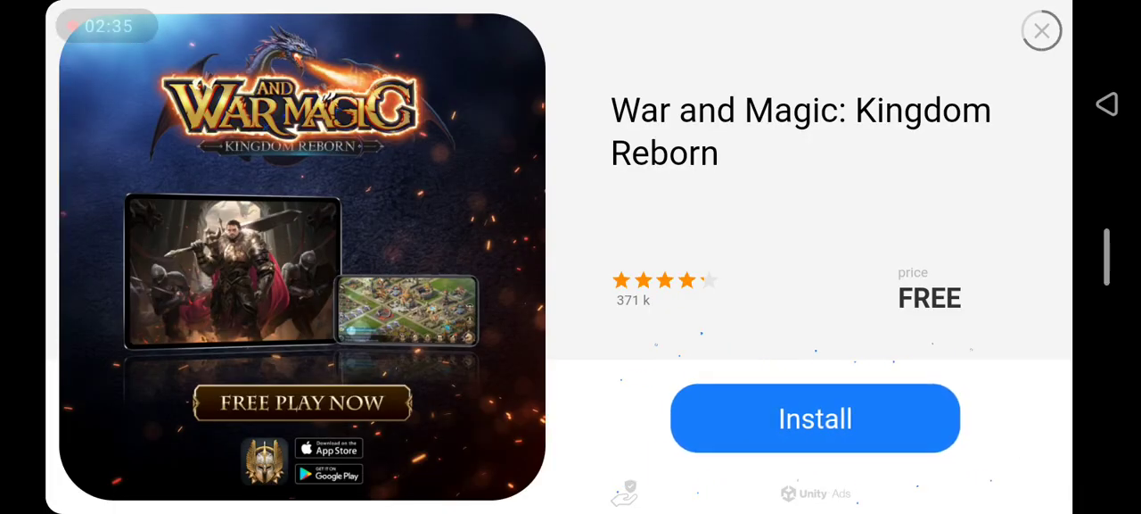
# Step: Close the War and Magic ad end card to return to the house
pyautogui.click(1041, 31)
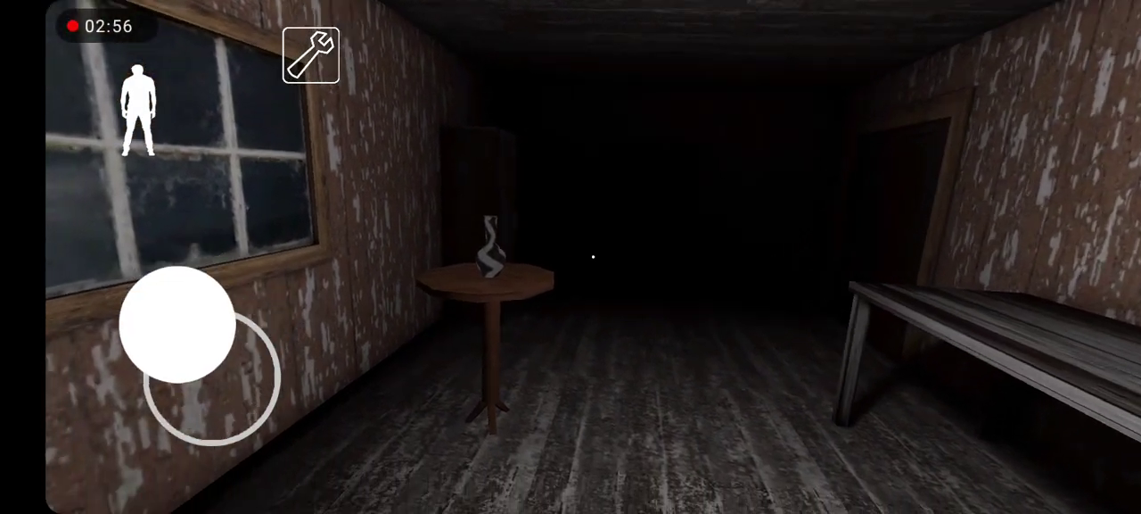
# Step: Walk toward the vase table, hide under the bed to check for Granny, then come out
pyautogui.moveTo(802, 268); pyautogui.dragTo(625, 223)
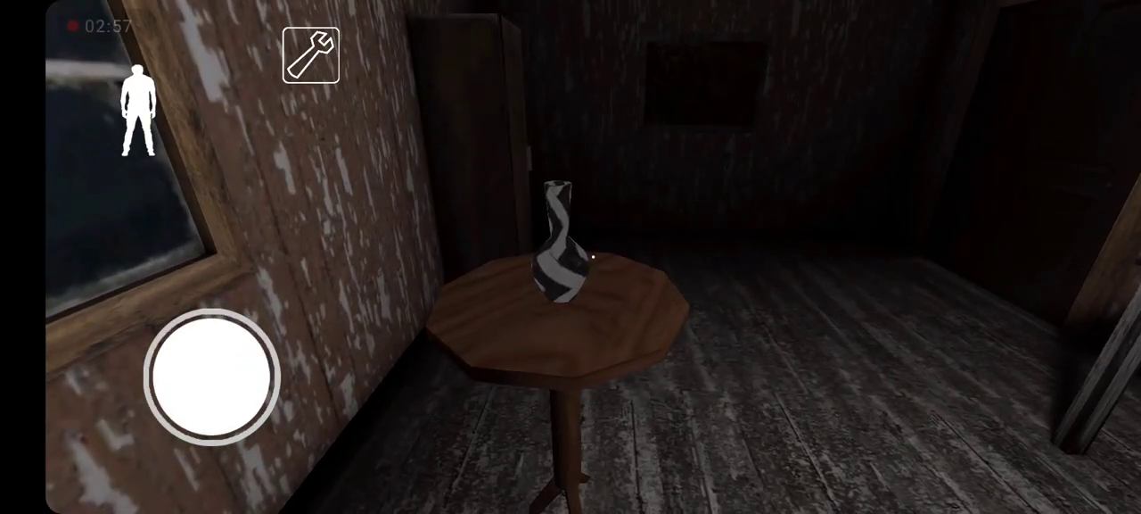
pyautogui.moveTo(212, 374); pyautogui.dragTo(294, 384)
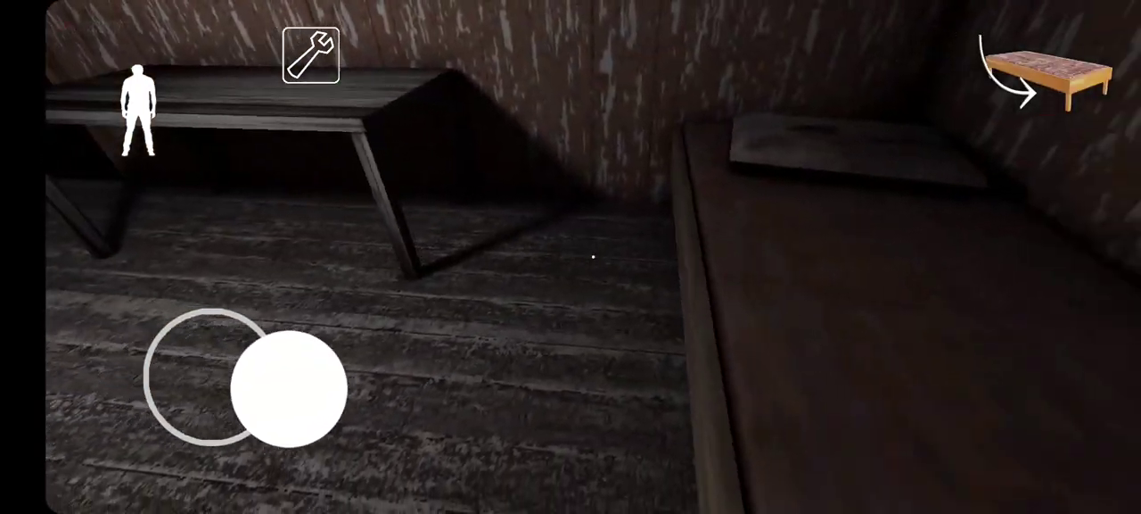
pyautogui.click(1043, 72)
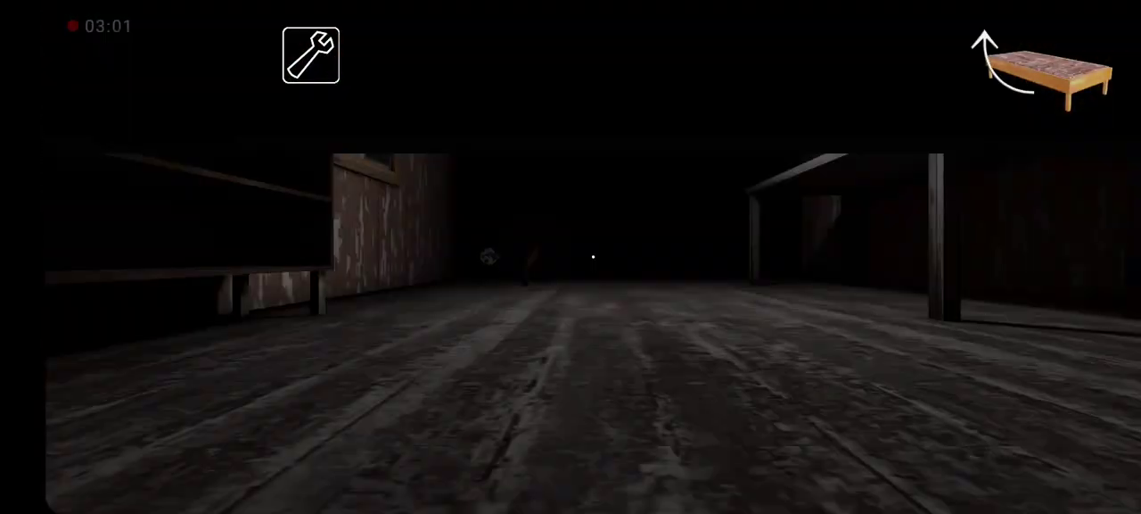
pyautogui.moveTo(803, 312); pyautogui.dragTo(625, 312)
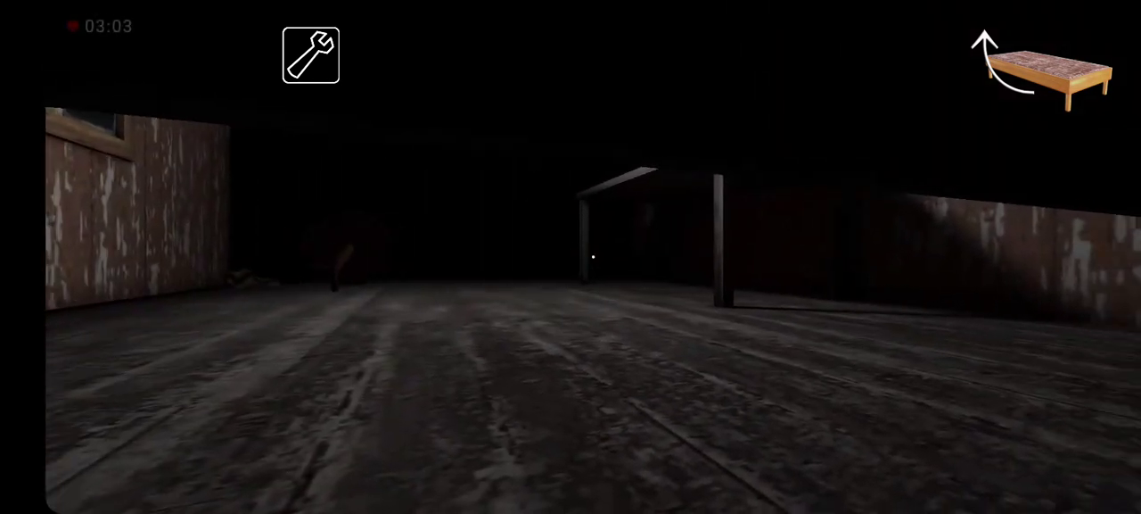
pyautogui.moveTo(802, 312)
pyautogui.mouseDown()
pyautogui.moveTo(696, 312)
pyautogui.moveTo(847, 312)
pyautogui.mouseUp()
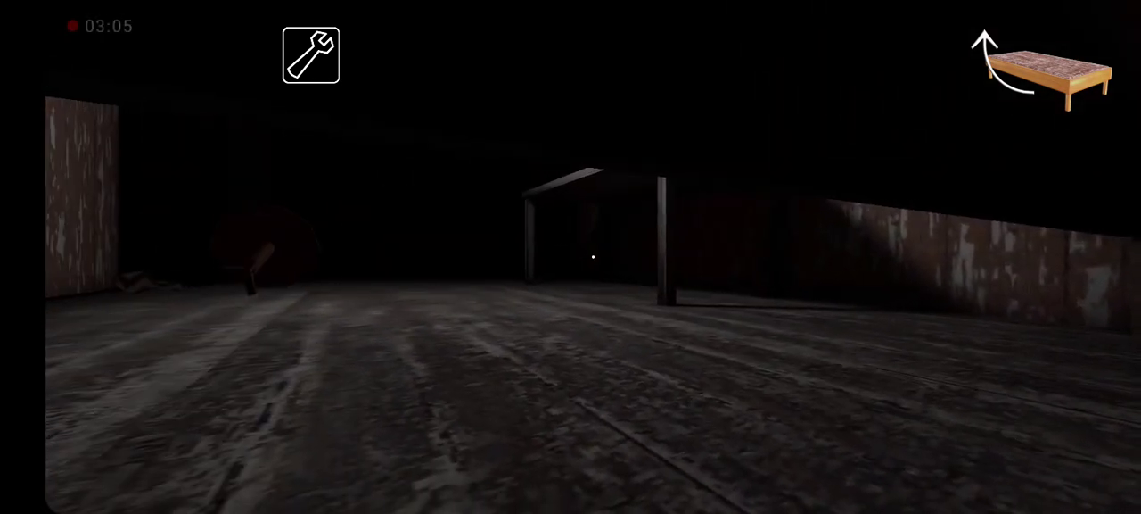
pyautogui.click(1043, 72)
pyautogui.moveTo(803, 268); pyautogui.dragTo(669, 267)
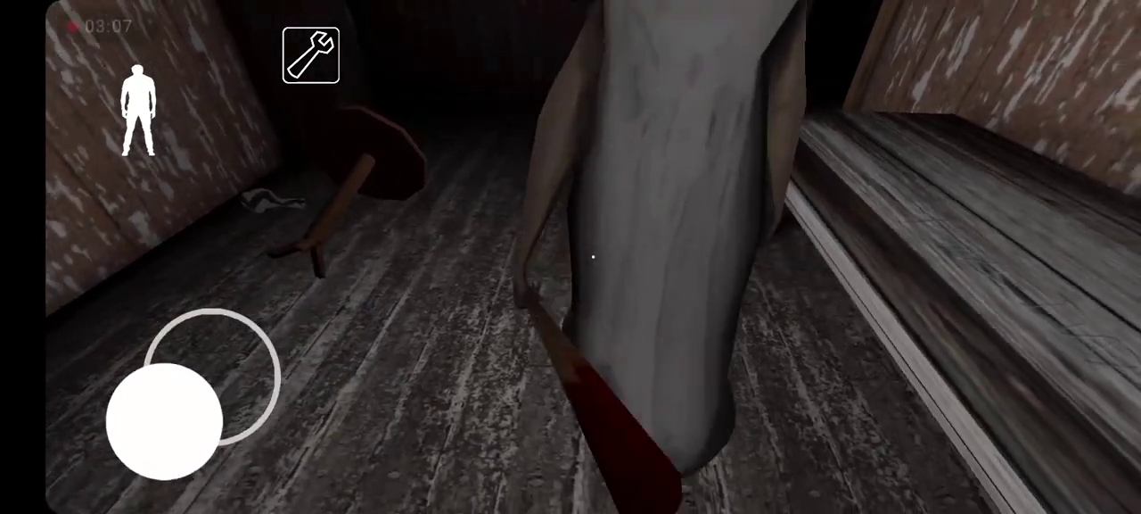